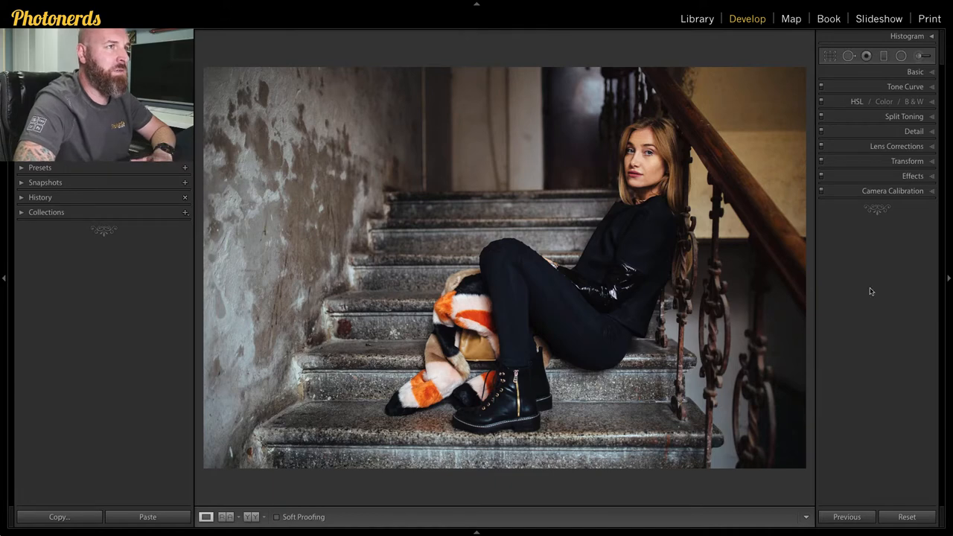
In the Basic panel set Contrast -86, Blacks +91 and Clarity +10 for a faded look
click(933, 72)
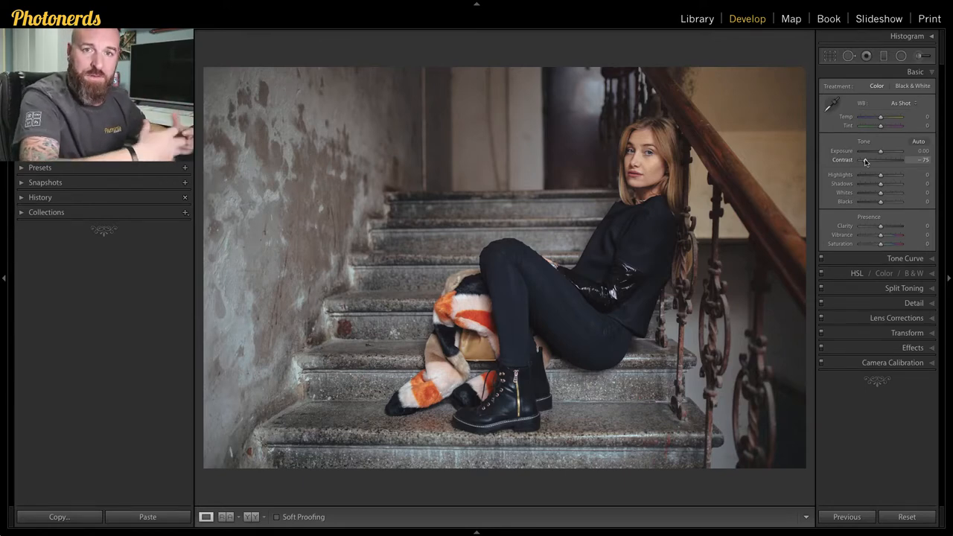
double_click(865, 160)
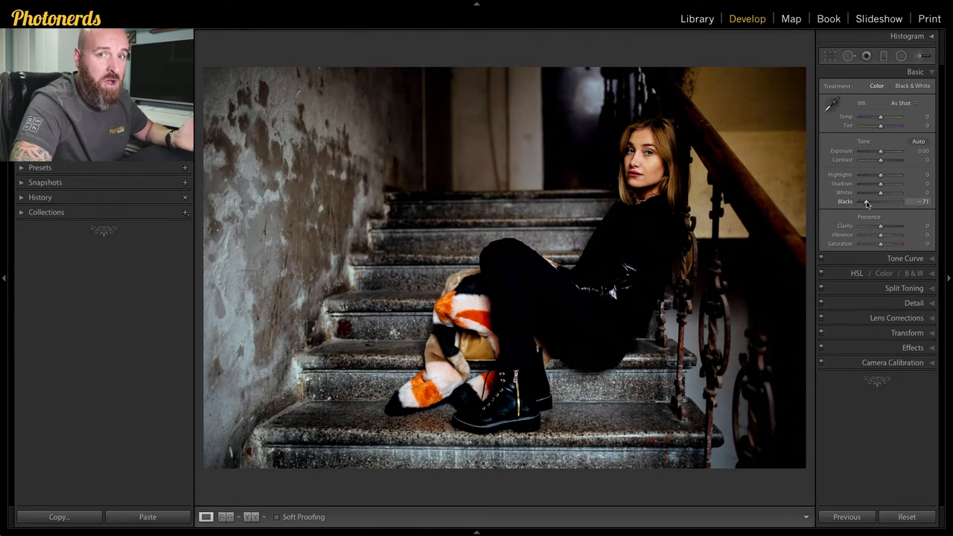
drag(867, 203, 881, 204)
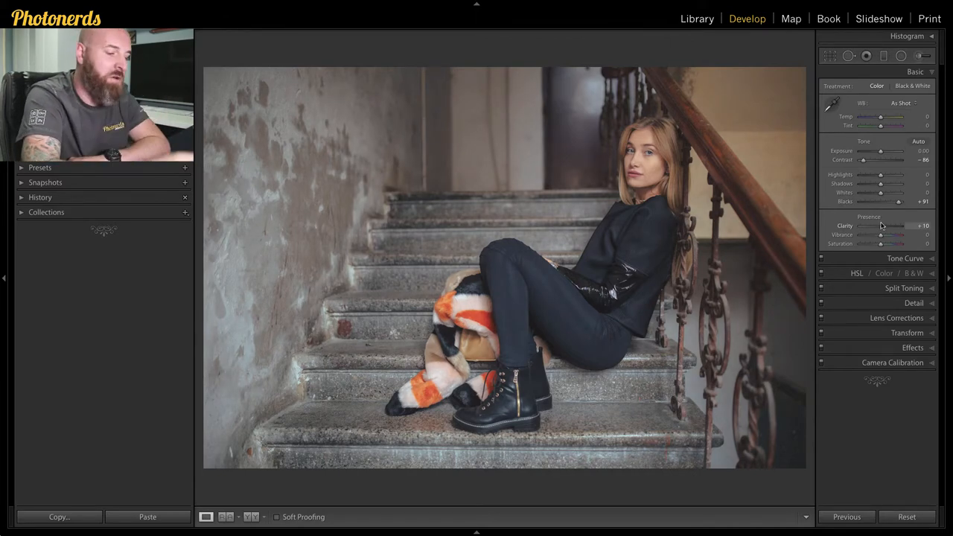
Compare against the Before view, then reset all Basic sliders to zero
key(backslash)
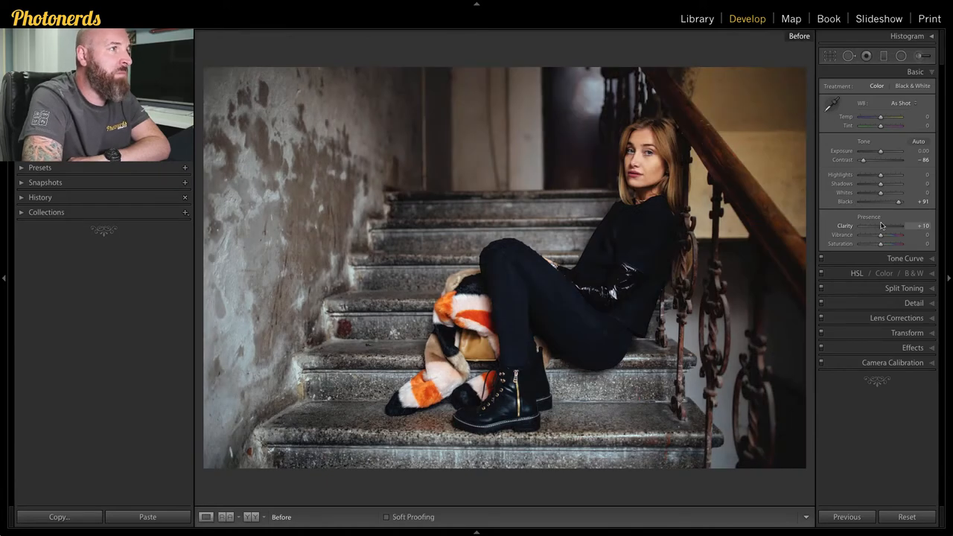
key(backslash)
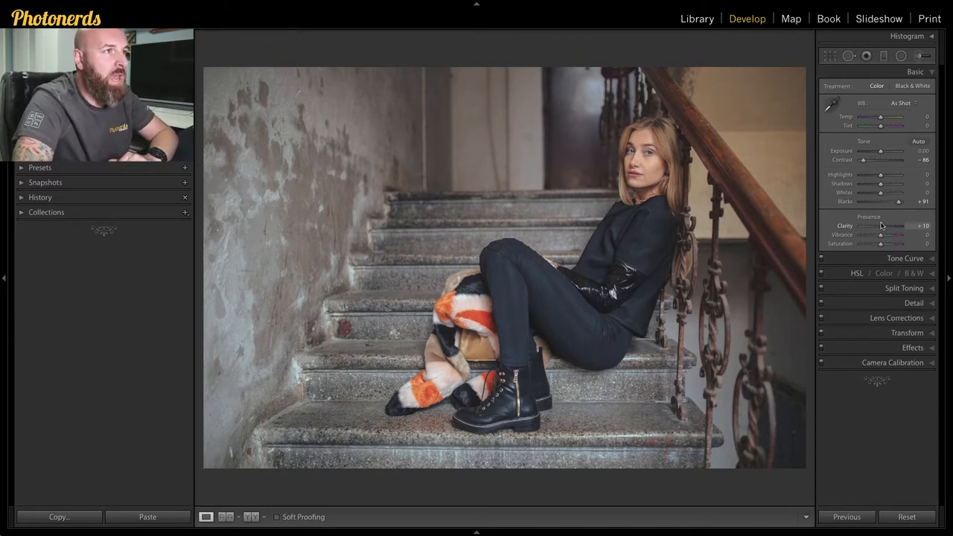
click(903, 507)
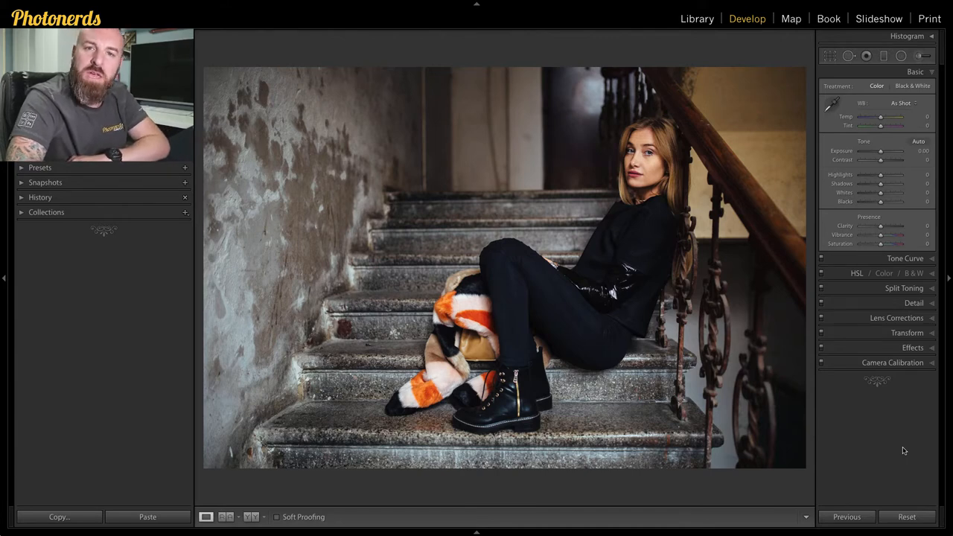
In the Tone Curve panel try a lifted black point, then reset the curve to straight
click(933, 258)
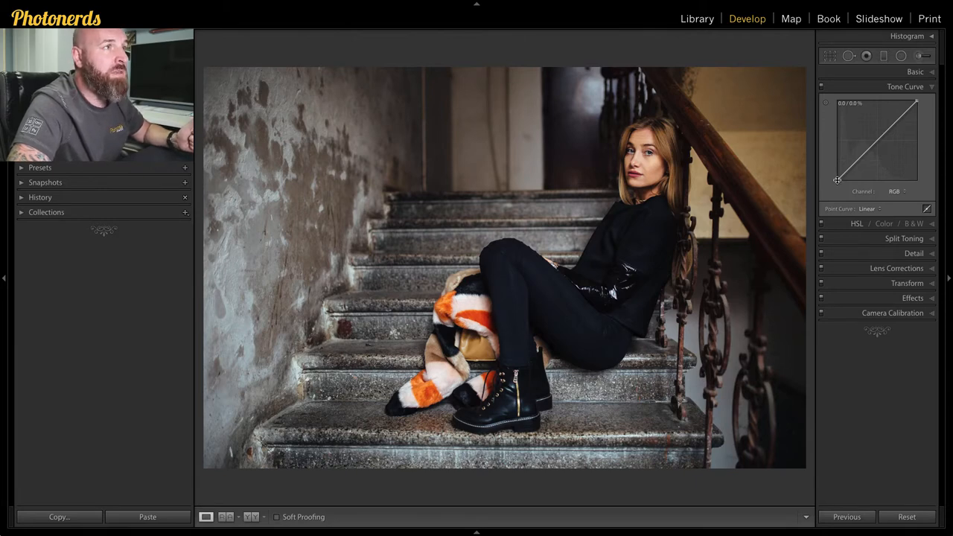
drag(837, 180, 837, 170)
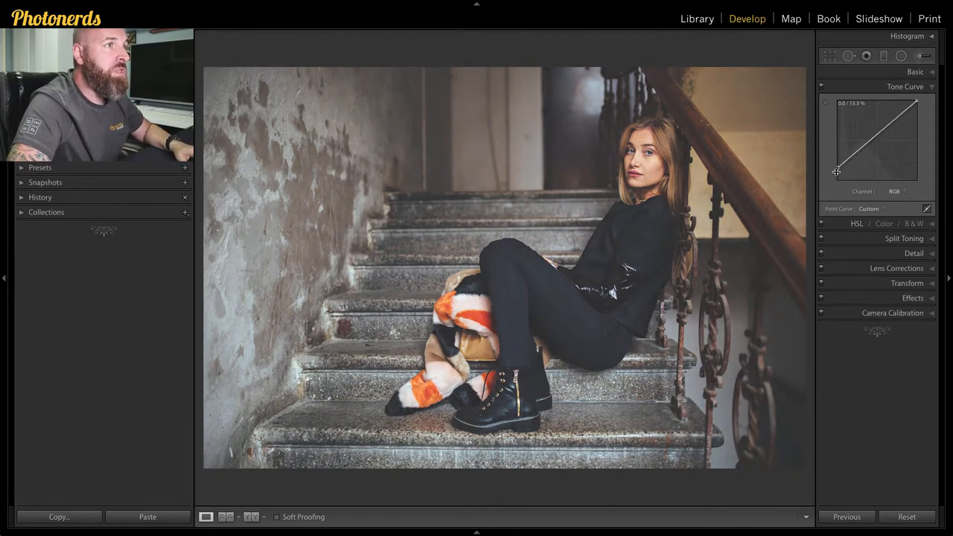
drag(838, 168, 836, 163)
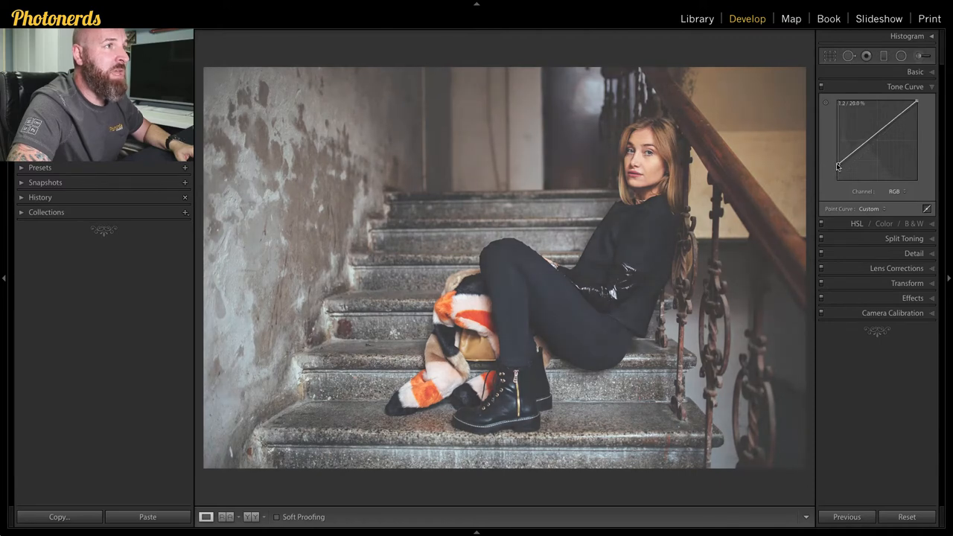
click(907, 517)
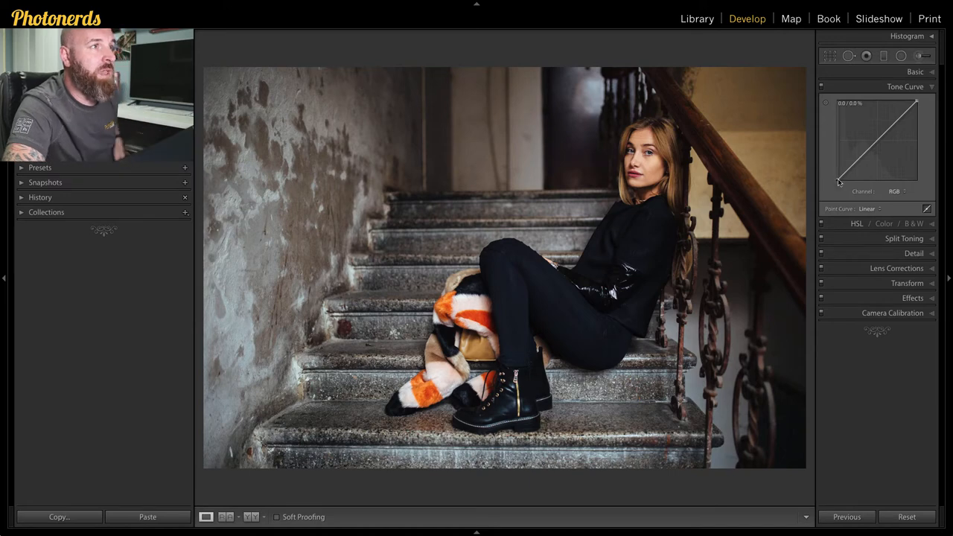
Experiment with raising and nudging the curve's black point, resetting between tries
drag(838, 178, 837, 166)
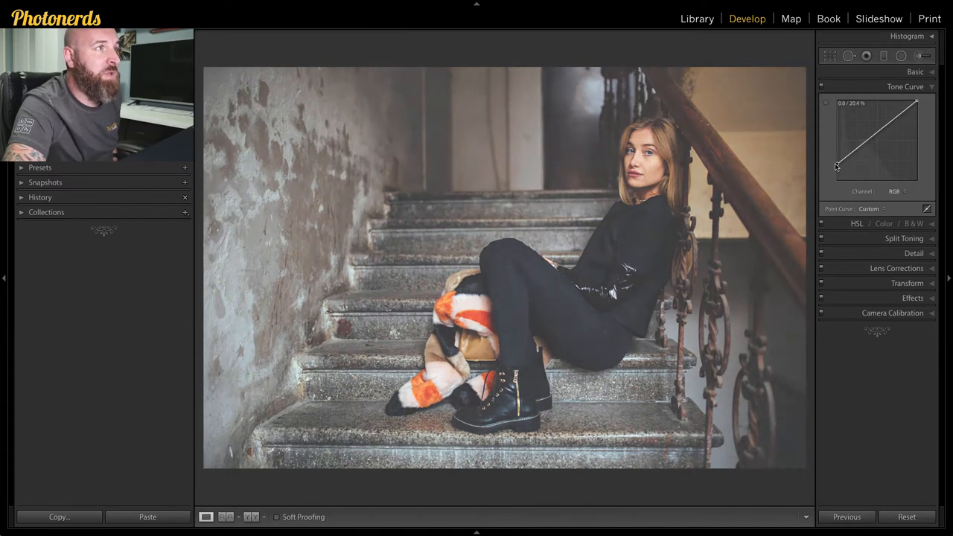
click(907, 517)
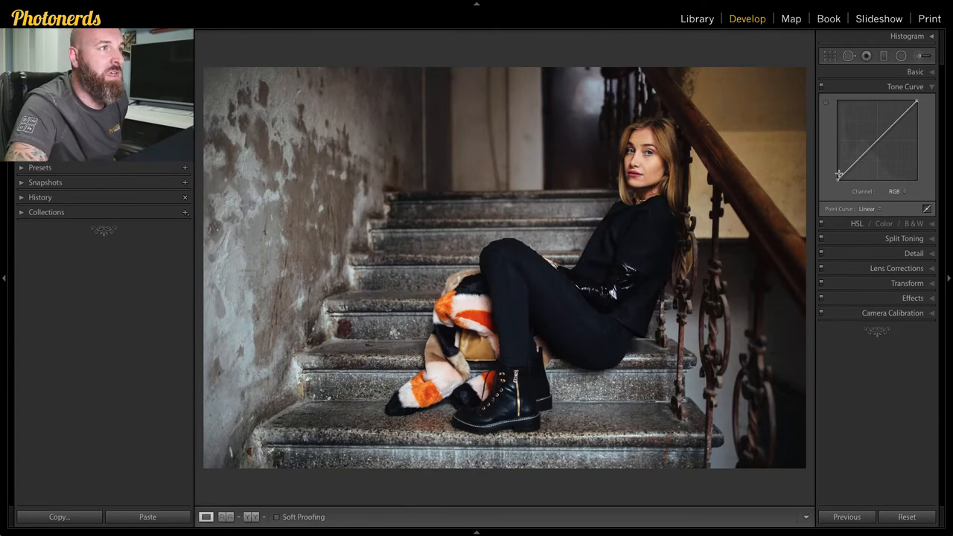
drag(841, 176, 844, 168)
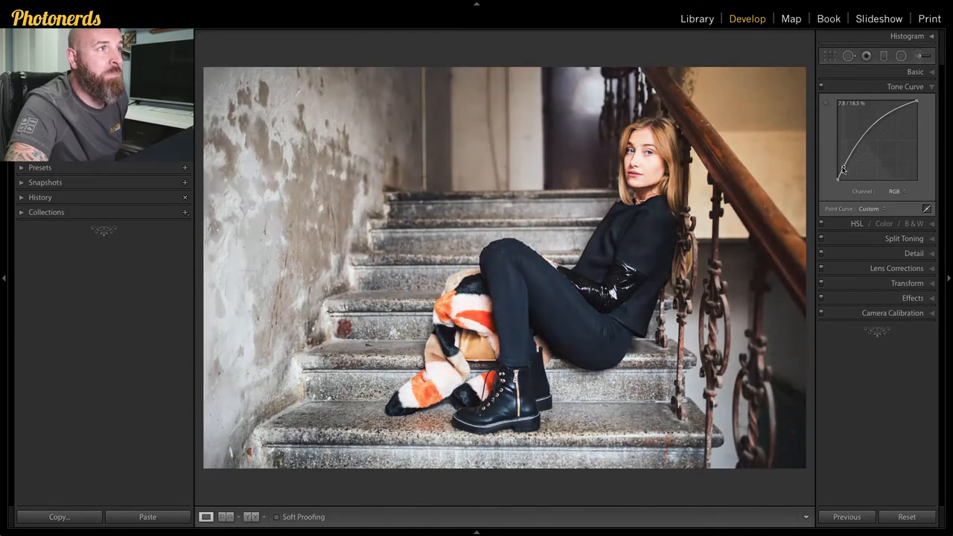
click(905, 517)
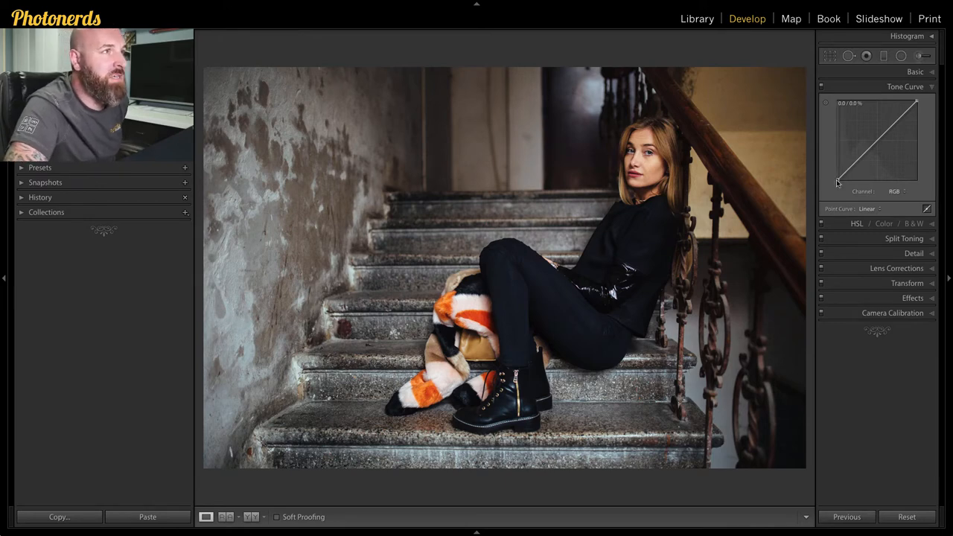
drag(838, 182, 842, 162)
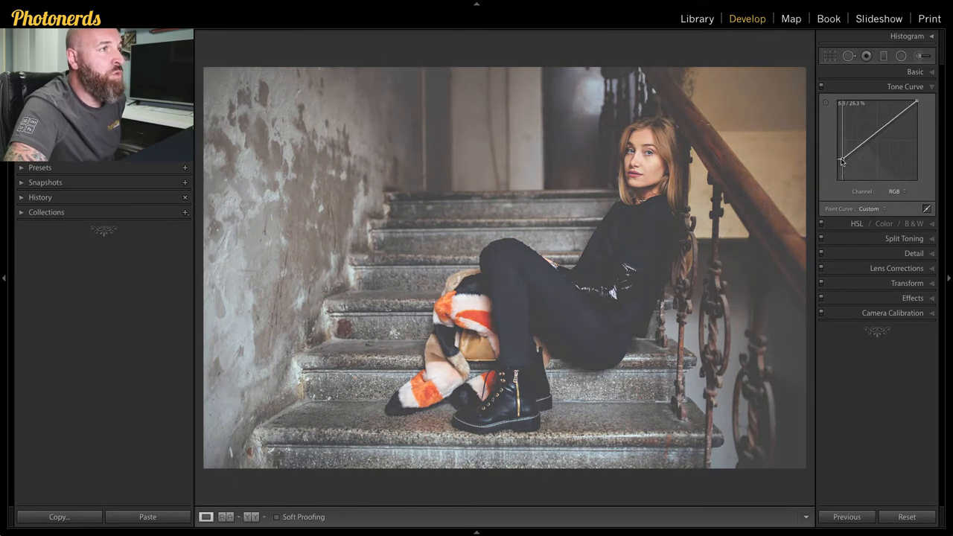
mouse_move(842, 161)
mouse_down()
mouse_move(827, 173)
mouse_move(837, 168)
mouse_up()
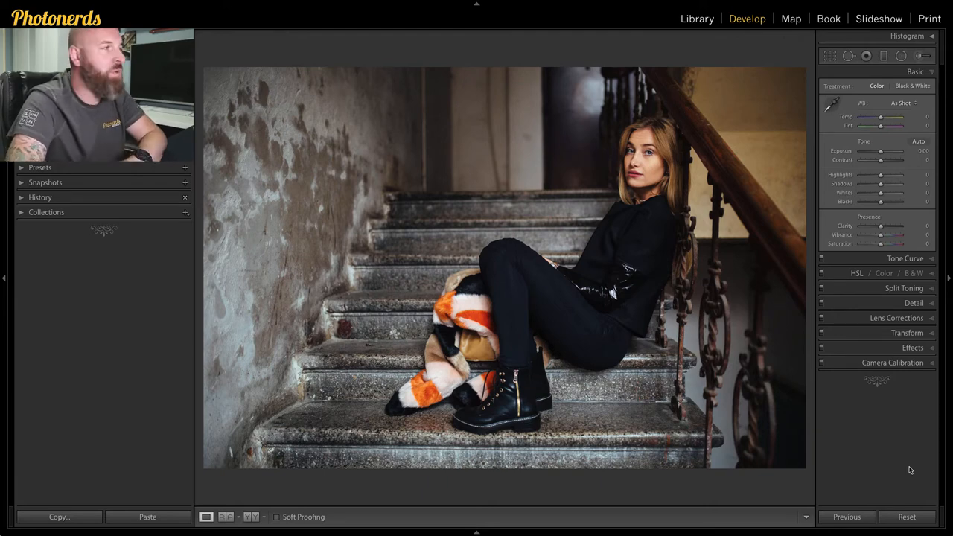
From PNU | Fades_FREE apply 1_People_Fade then 5_BW_Fade for a faded black-and-white look
click(26, 168)
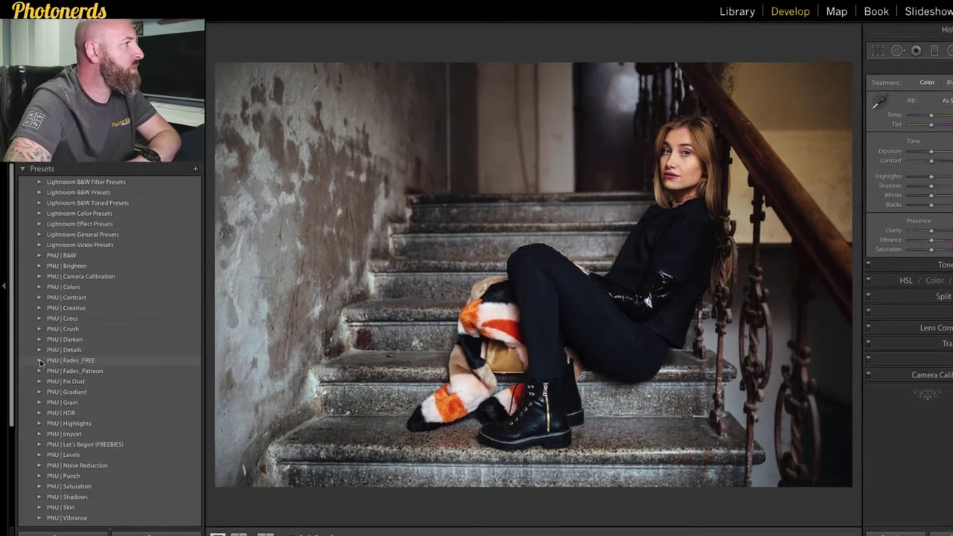
click(37, 349)
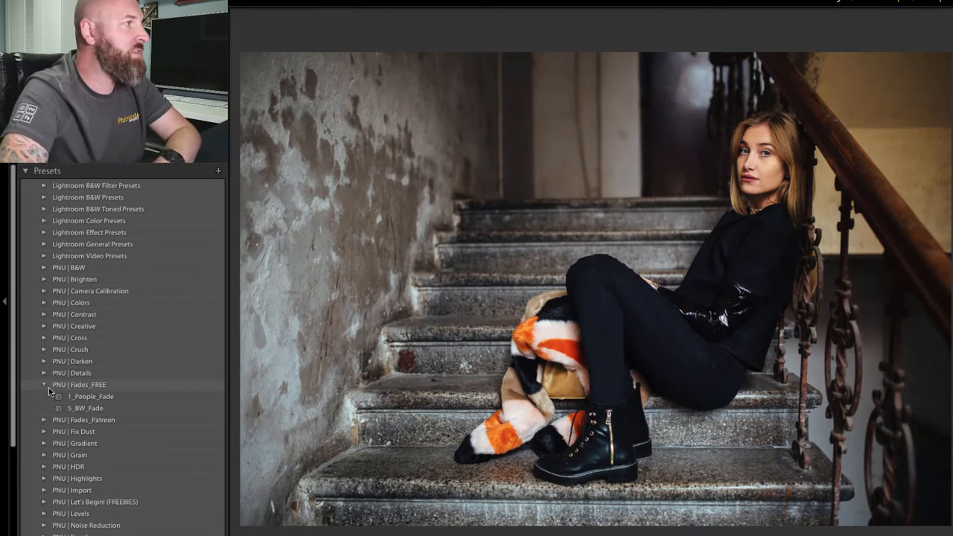
click(81, 397)
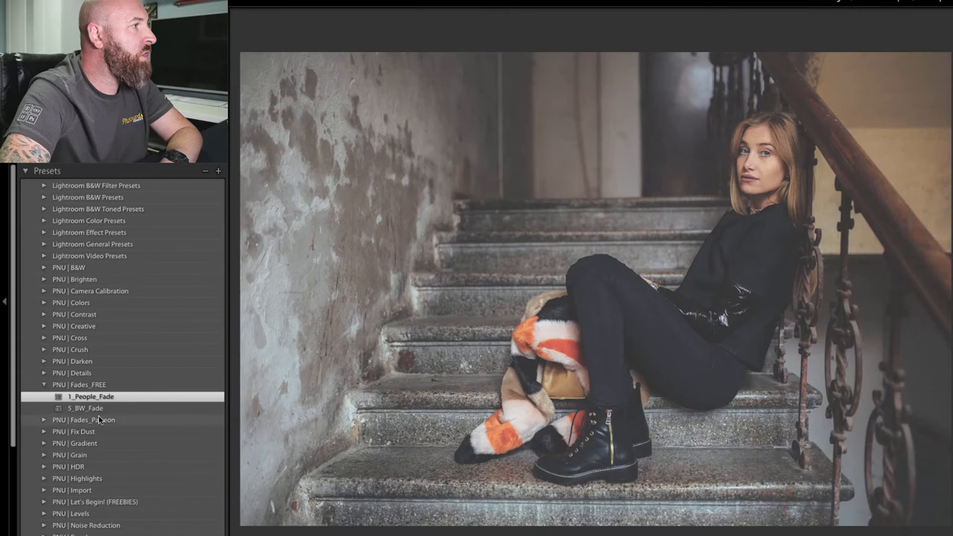
click(96, 408)
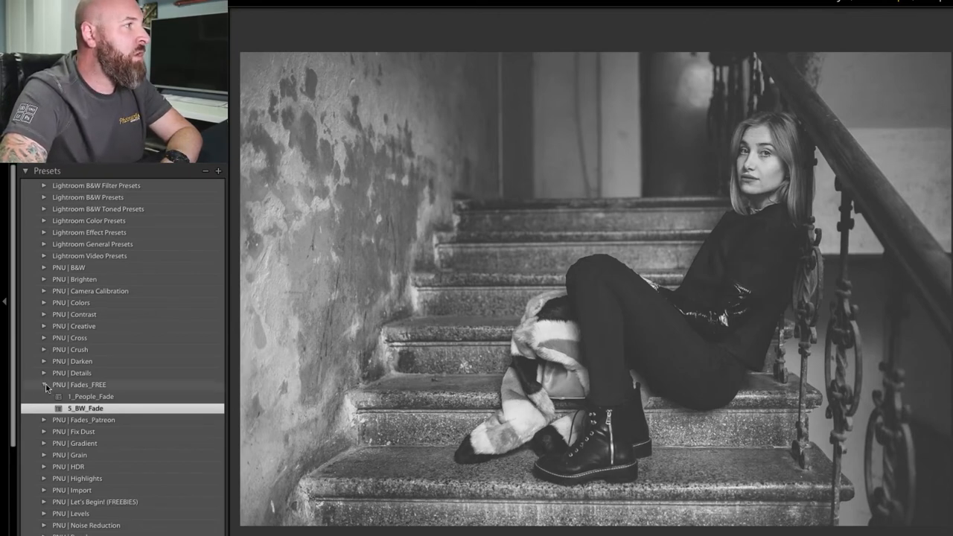
click(45, 385)
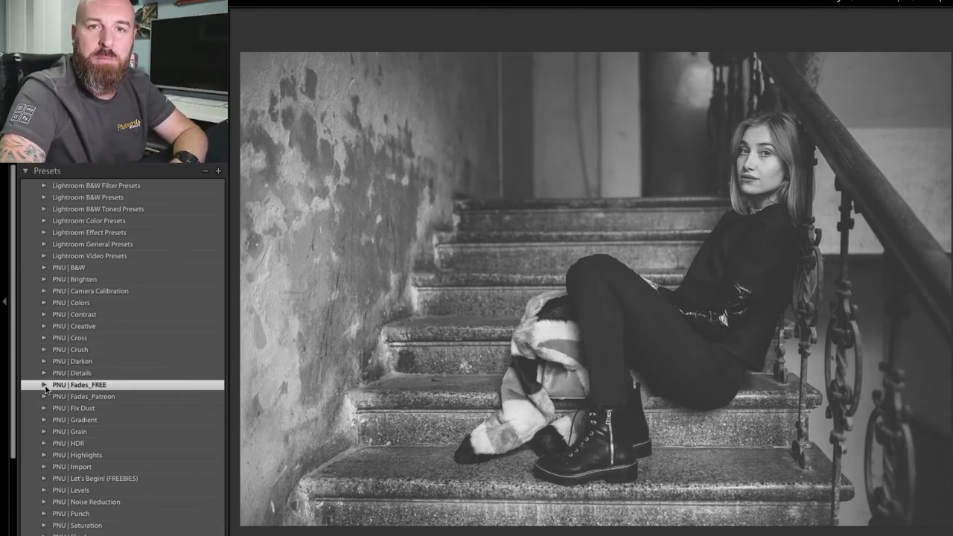
From PNU | Fades_Patreon apply 9_Cool_Fade, then 10_Warm_Fade for warm faded colour
click(45, 397)
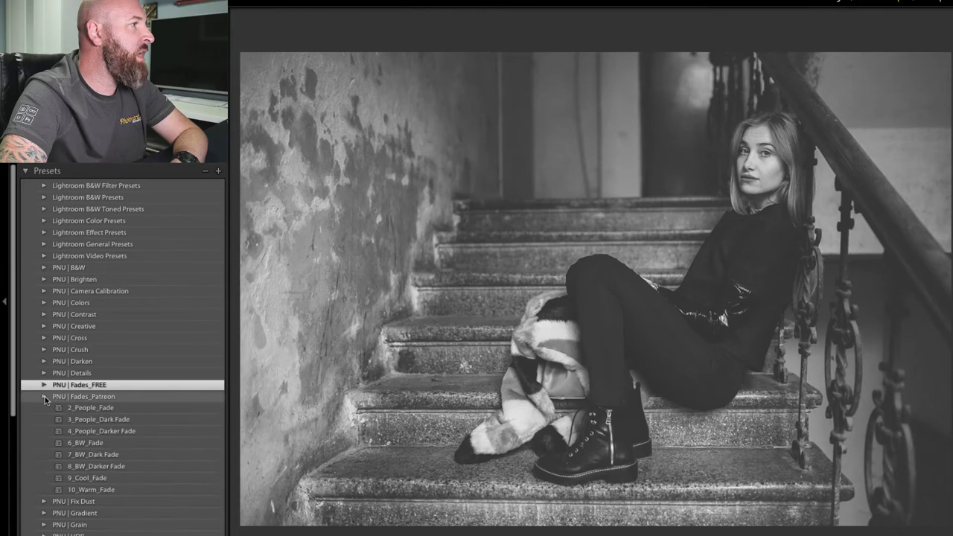
click(116, 480)
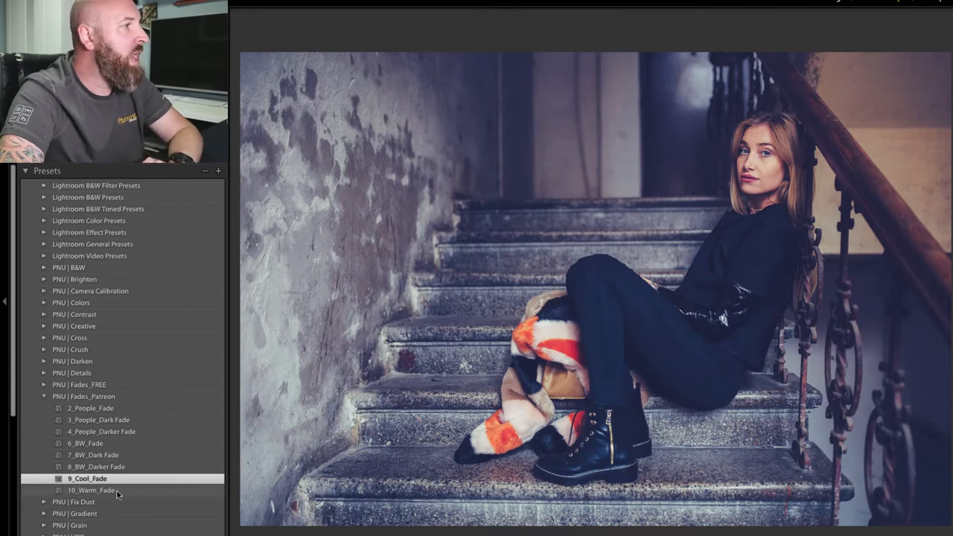
click(117, 491)
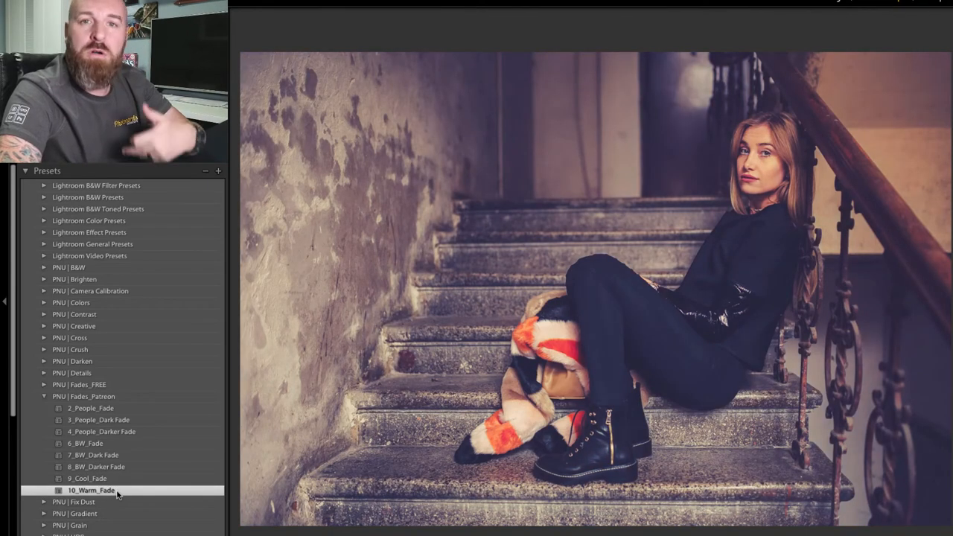